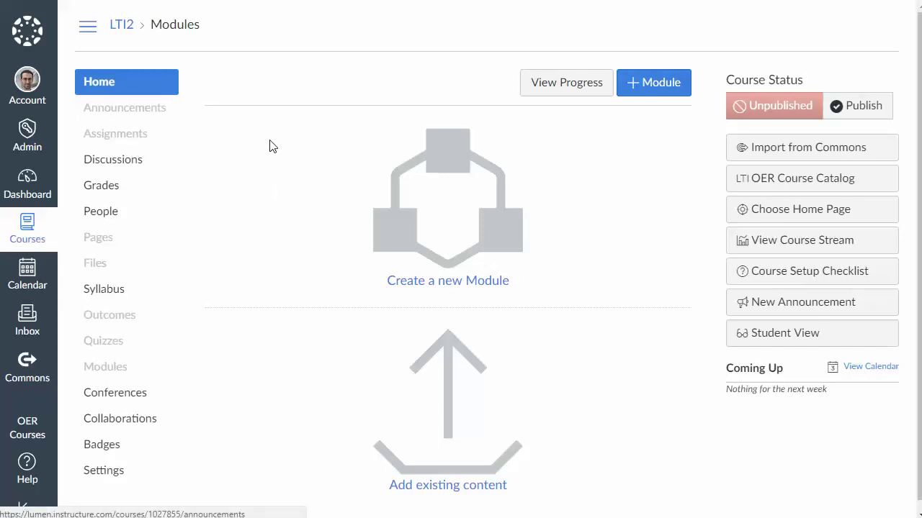
Open the course's Settings Apps tab and review the installed apps, including MyOpenMath and Lumen Candela
{"action": "scroll", "coordinate": [269, 144], "scroll_direction": "down", "scroll_amount": 1}
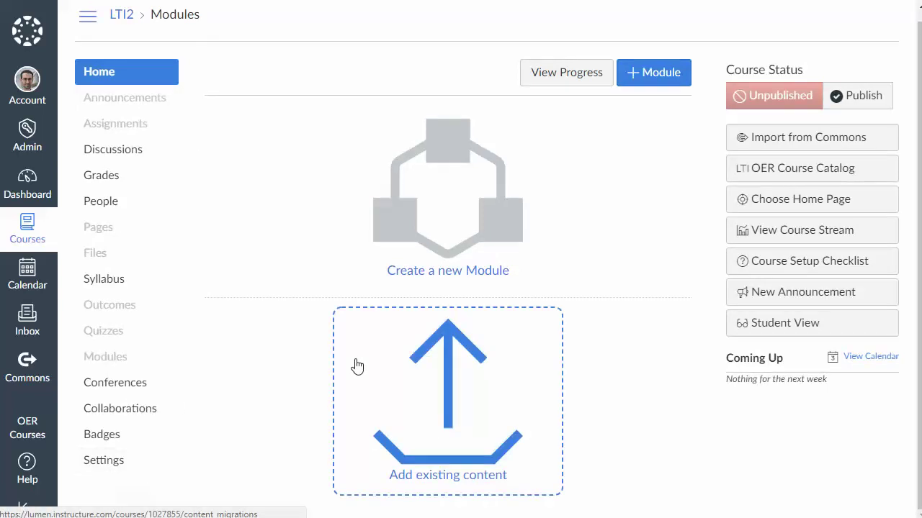
{"action": "left_click", "coordinate": [116, 462]}
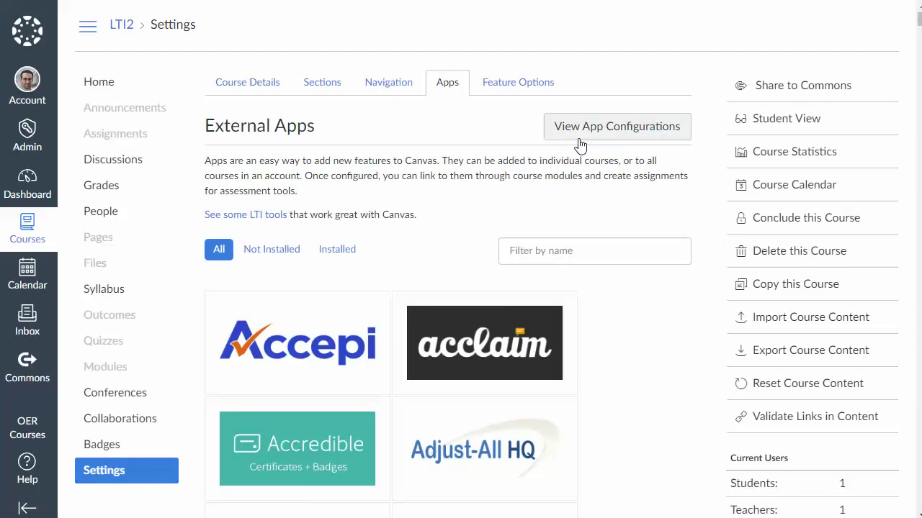
{"action": "left_click", "coordinate": [580, 137]}
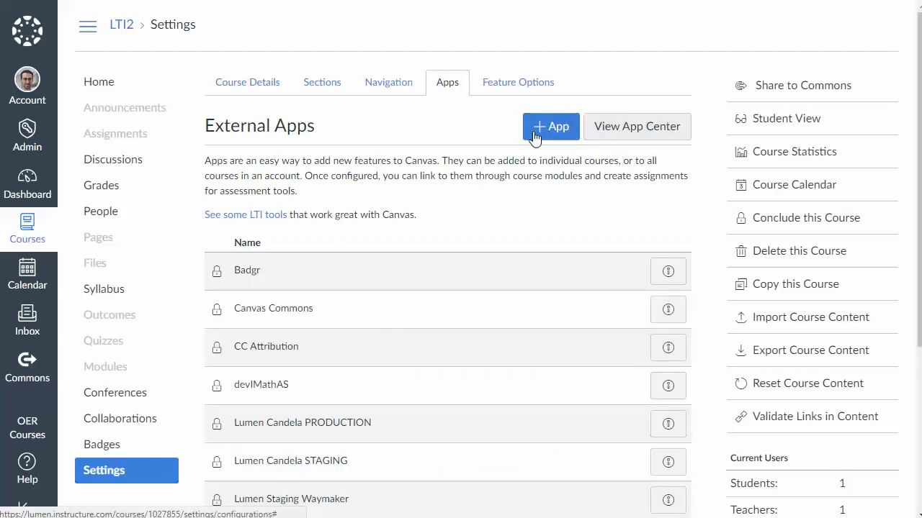
{"action": "scroll", "coordinate": [502, 206], "scroll_direction": "down", "scroll_amount": 3}
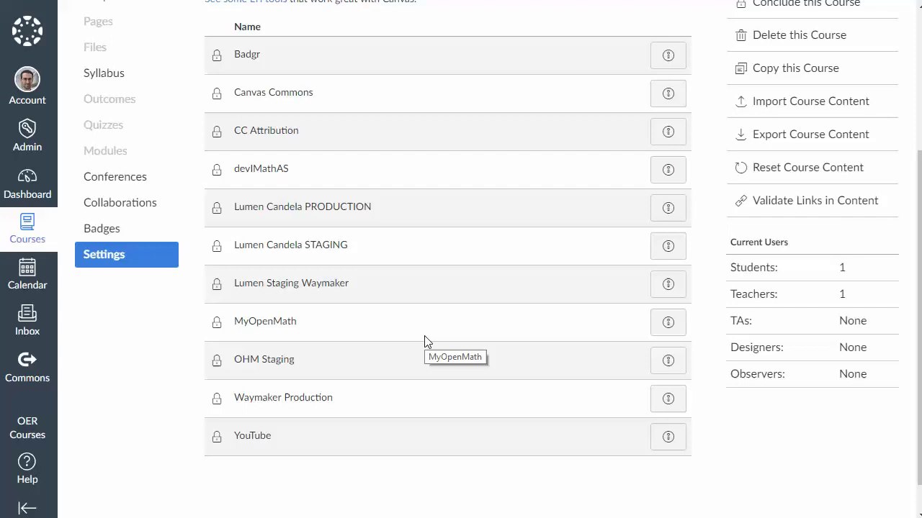
{"action": "scroll", "coordinate": [425, 342], "scroll_direction": "up", "scroll_amount": 1}
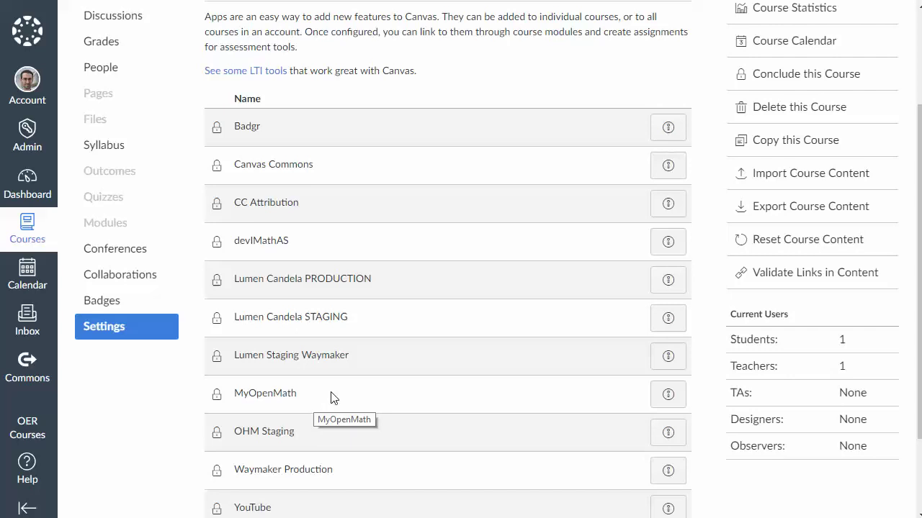
{"action": "scroll", "coordinate": [336, 377], "scroll_direction": "up", "scroll_amount": 2}
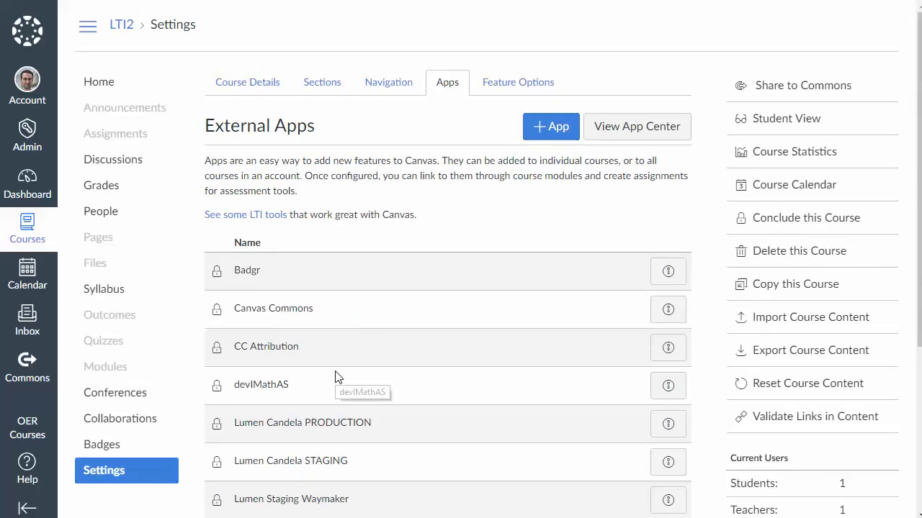
Start a new app configured By URL and name it MyOpenMath-Mine
{"action": "left_click", "coordinate": [551, 129]}
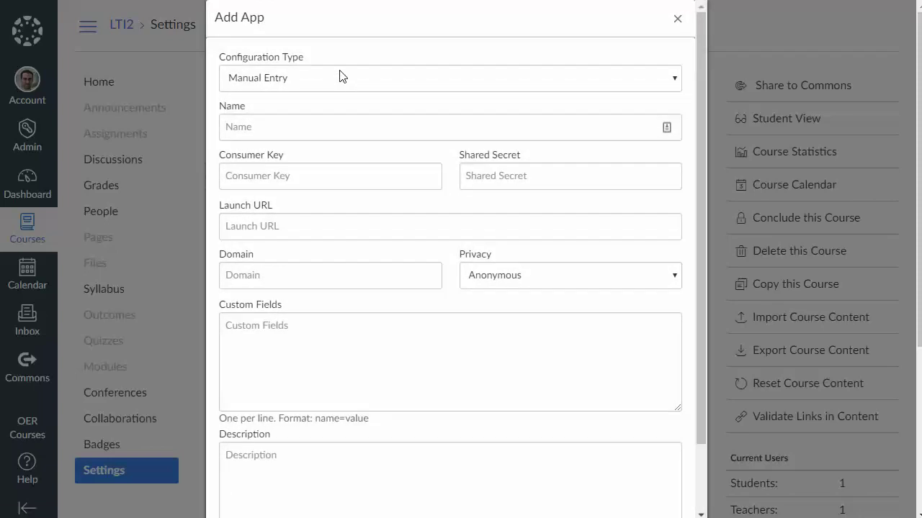
{"action": "left_click", "coordinate": [288, 83]}
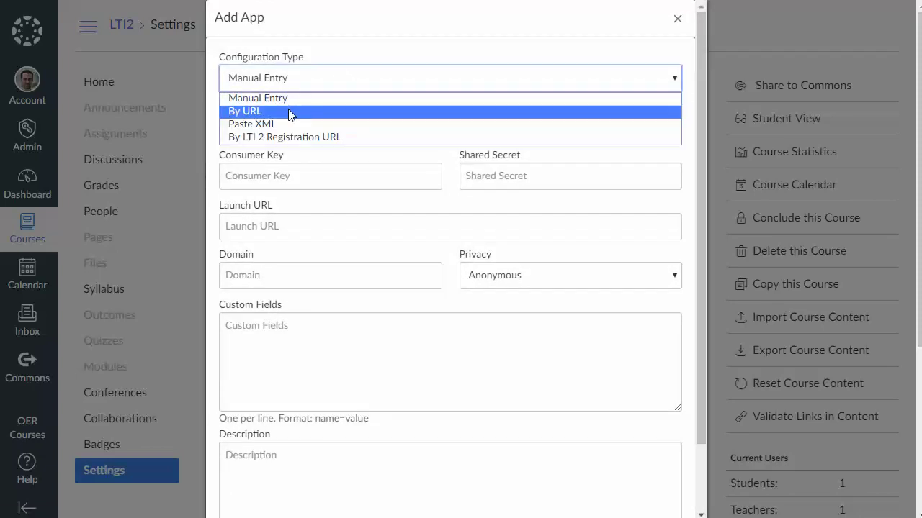
{"action": "left_click", "coordinate": [288, 112]}
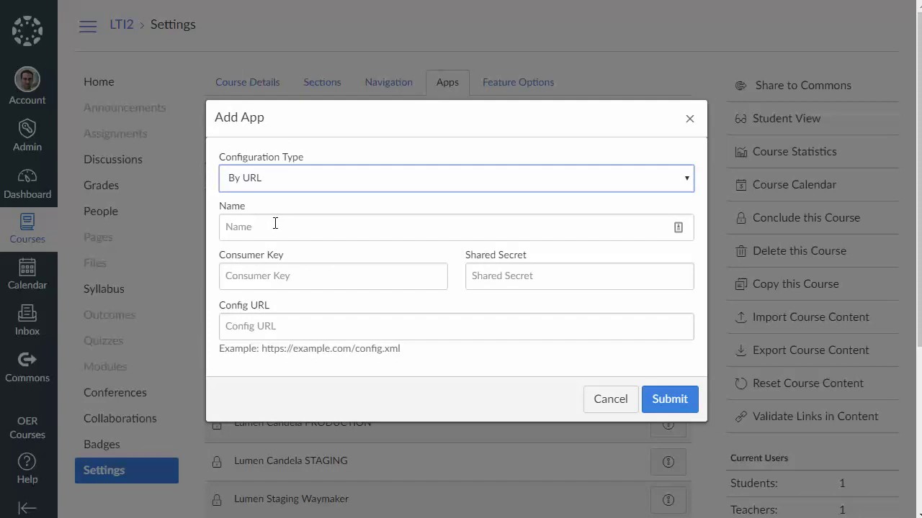
{"action": "left_click", "coordinate": [276, 219]}
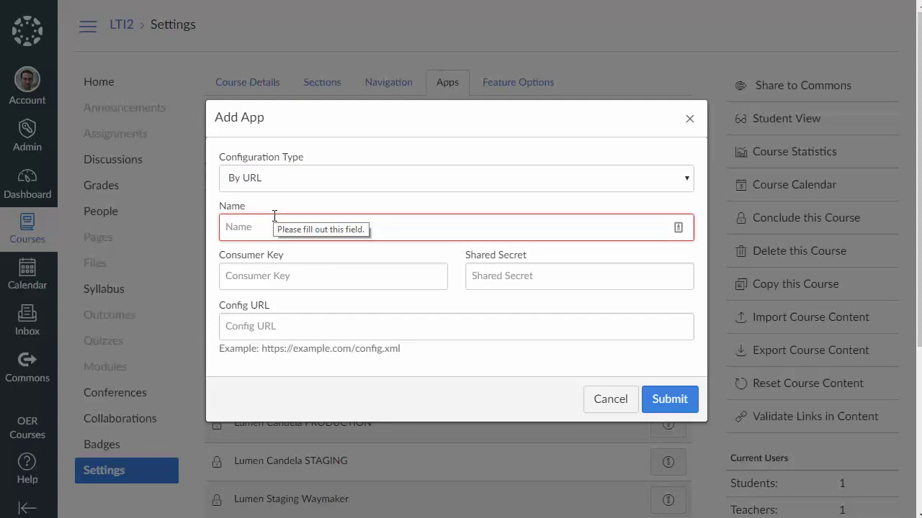
{"action": "type", "text": "MyOp"}
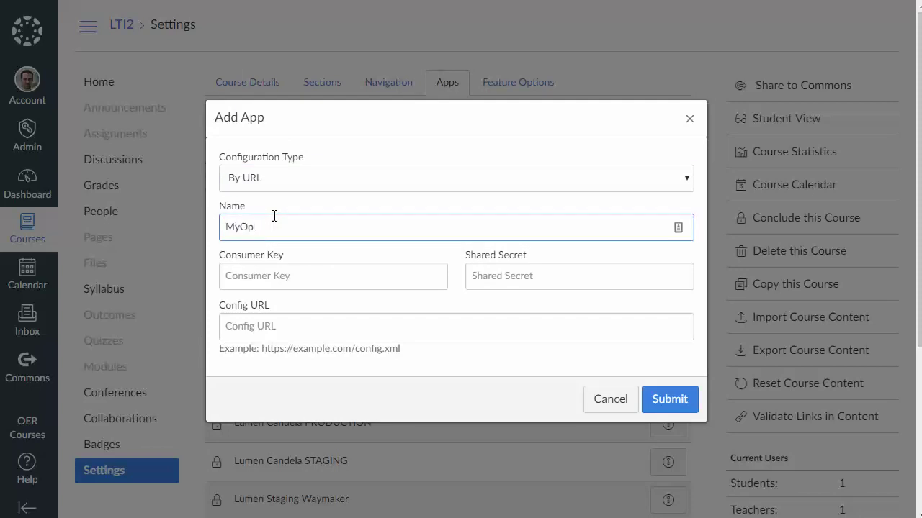
{"action": "type", "text": "enMath-Mine"}
{"action": "left_click", "coordinate": [307, 275]}
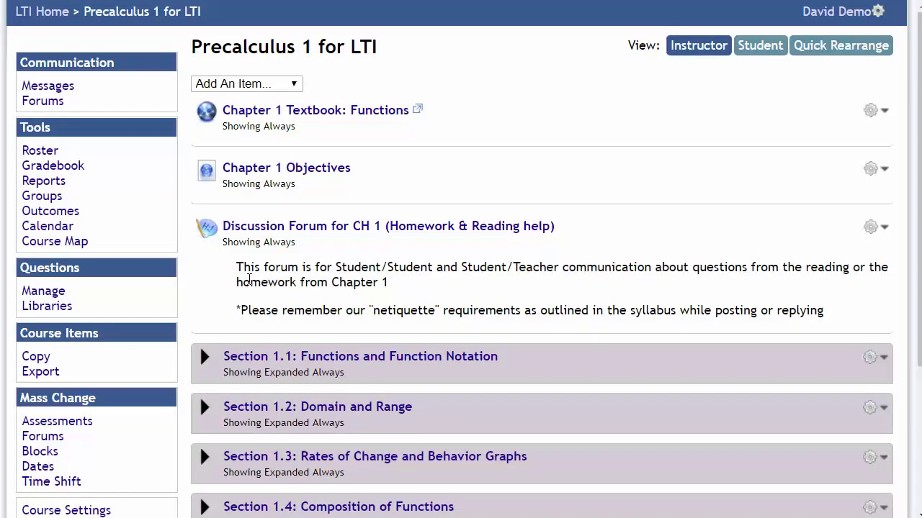
On myopenmath.com, open Precalculus 1 for LTI's Course Settings and select the LTI key under LMS Integration
{"action": "type", "text": "myopenmath"}
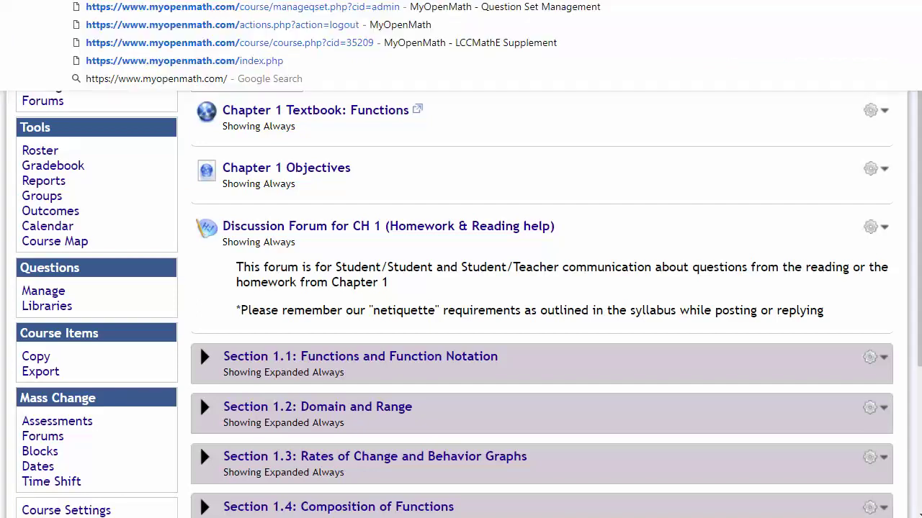
{"action": "key", "text": "Return"}
{"action": "left_click", "coordinate": [83, 150]}
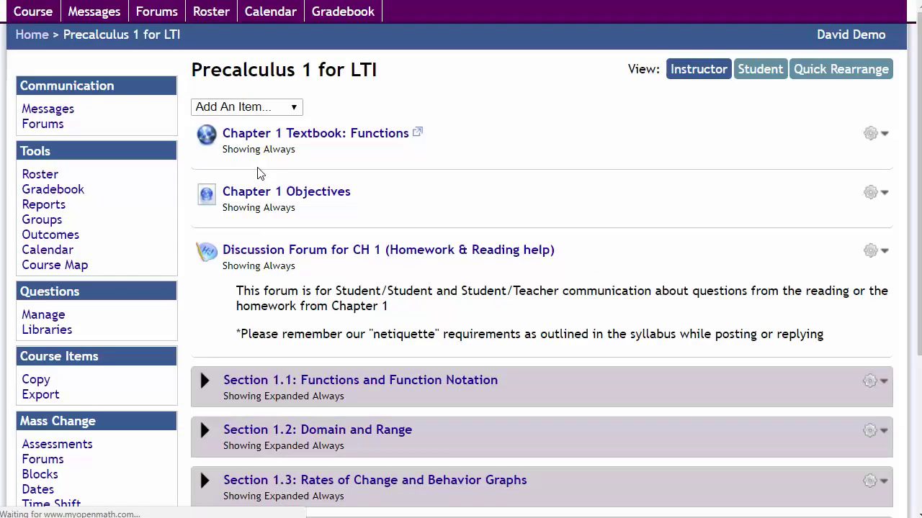
{"action": "scroll", "coordinate": [102, 215], "scroll_direction": "down", "scroll_amount": 1}
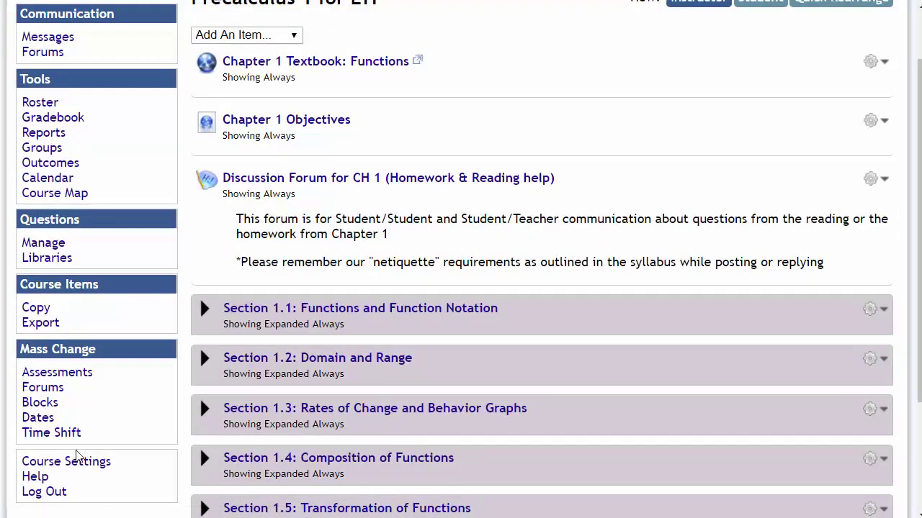
{"action": "left_click", "coordinate": [87, 463]}
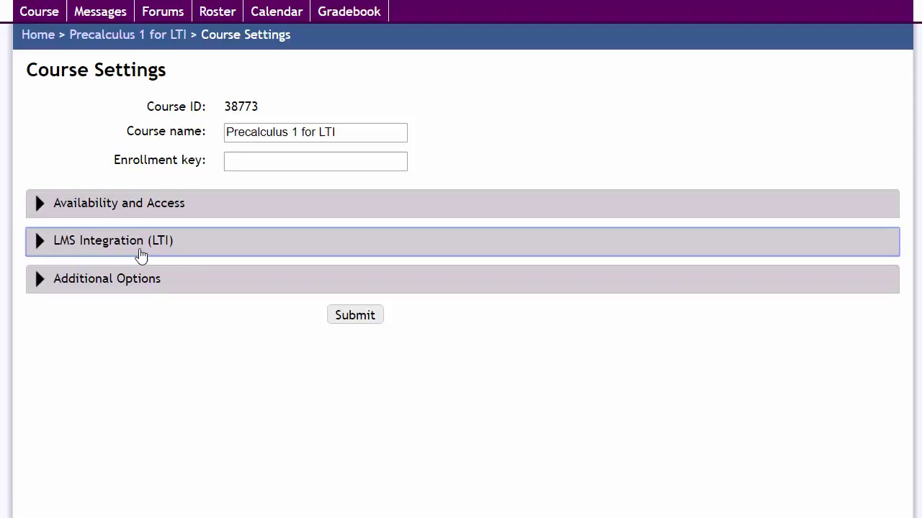
{"action": "left_click", "coordinate": [142, 256]}
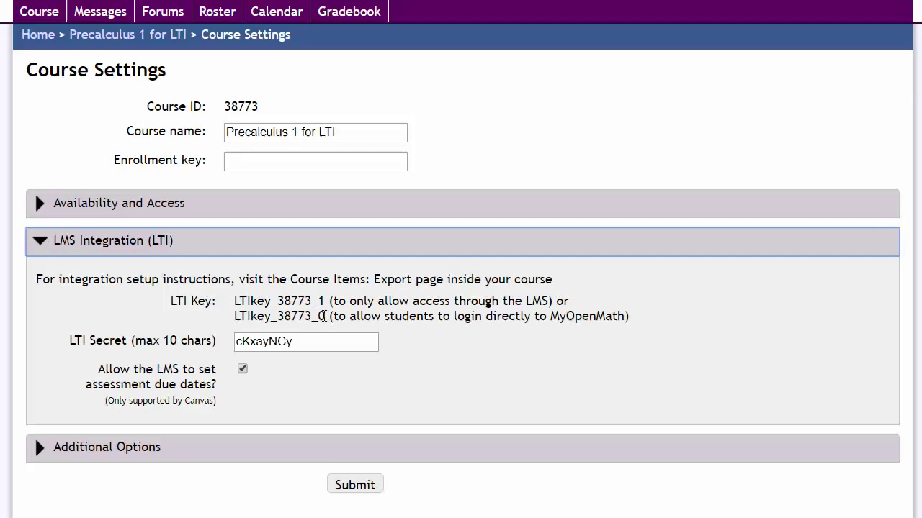
{"action": "mouse_move", "coordinate": [324, 316]}
{"action": "left_mouse_down"}
{"action": "mouse_move", "coordinate": [234, 316]}
{"action": "mouse_move", "coordinate": [339, 302]}
{"action": "mouse_move", "coordinate": [327, 303]}
{"action": "left_mouse_up"}
{"action": "key", "text": "ctrl+c"}
{"action": "left_click", "coordinate": [237, 306]}
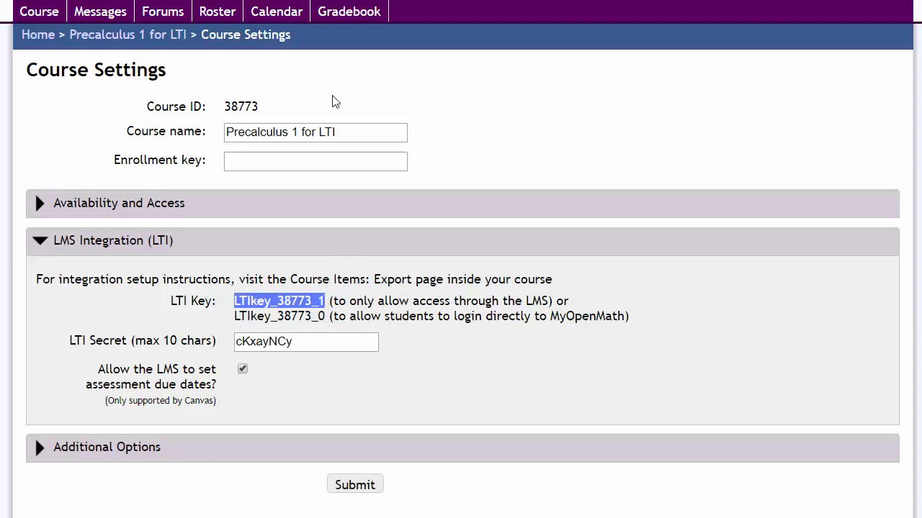
Paste the LTI key as Consumer Key and the copied LTI secret as Shared Secret
{"action": "key", "text": "alt+Tab"}
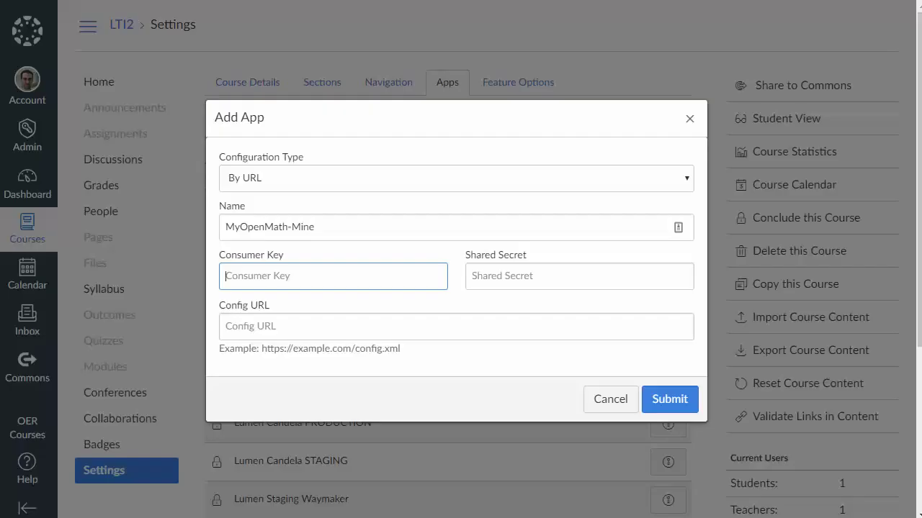
{"action": "key", "text": "ctrl+v"}
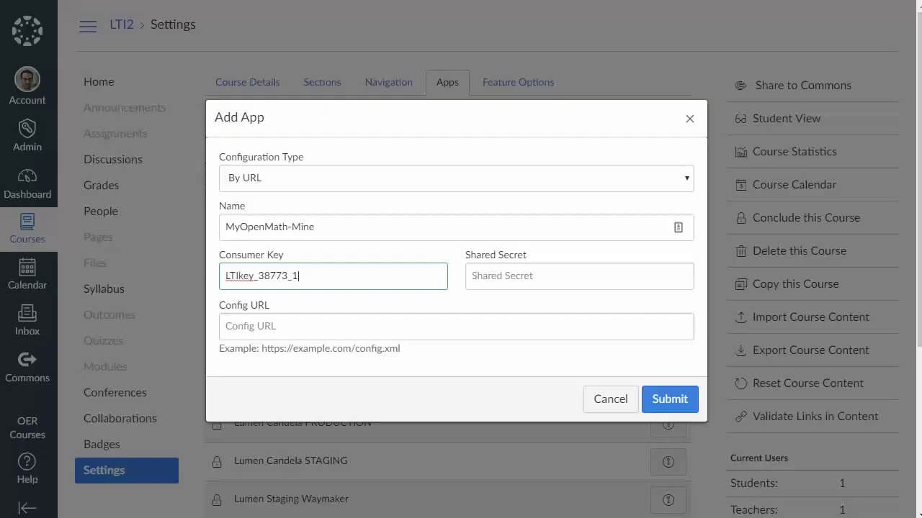
{"action": "key", "text": "alt+Tab"}
{"action": "left_click", "coordinate": [309, 345]}
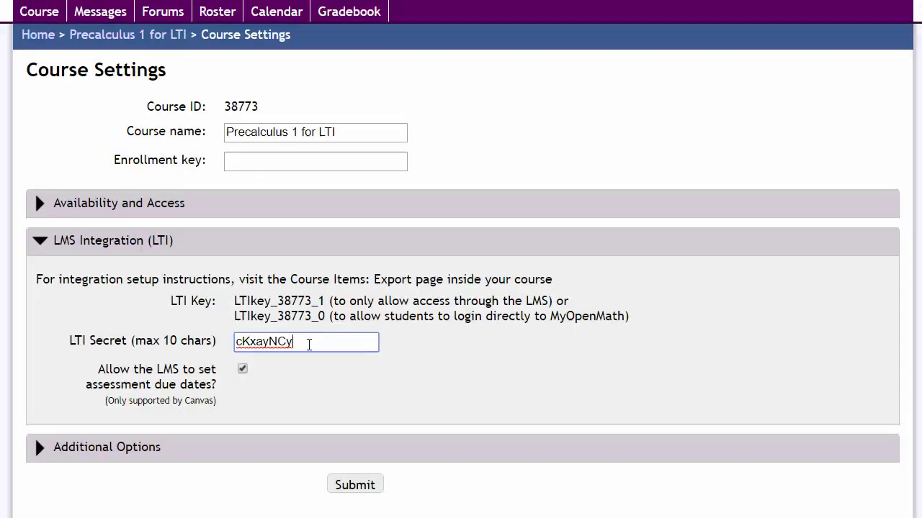
{"action": "double_click", "coordinate": [308, 345]}
{"action": "key", "text": "ctrl+c"}
{"action": "key", "text": "alt+Tab"}
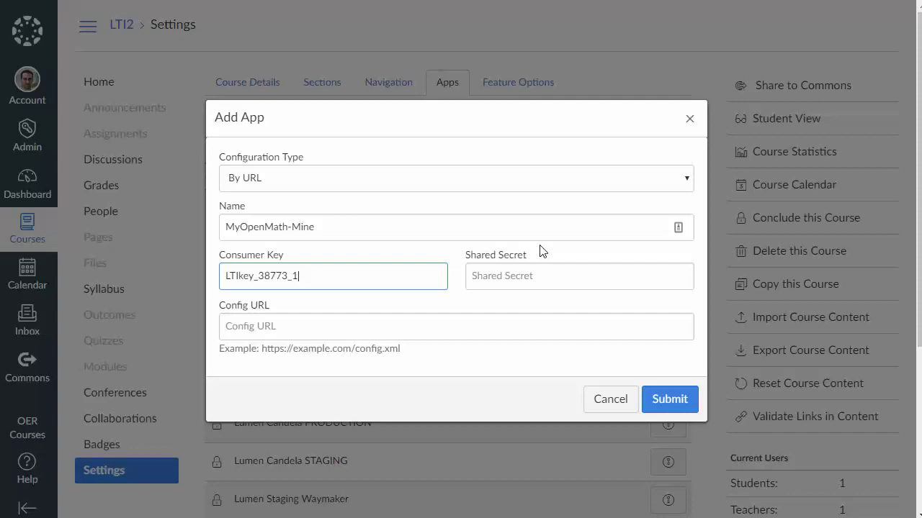
{"action": "left_click", "coordinate": [557, 282]}
{"action": "key", "text": "ctrl+v"}
{"action": "left_click", "coordinate": [493, 323]}
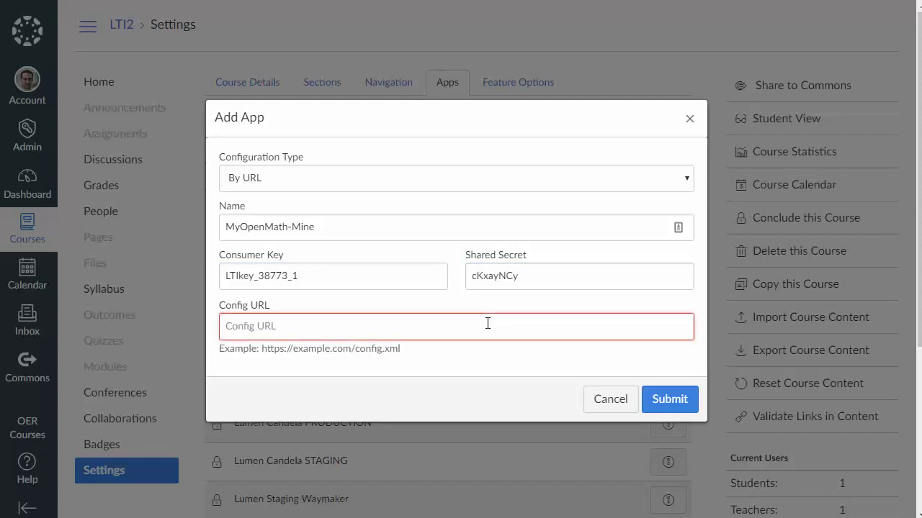
{"action": "type", "text": "https://www"}
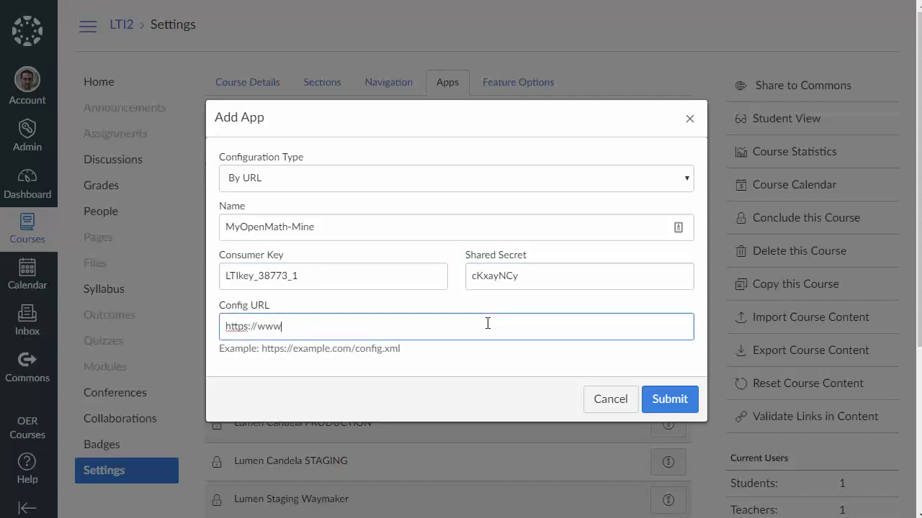
{"action": "type", "text": ".myopenmath.co"}
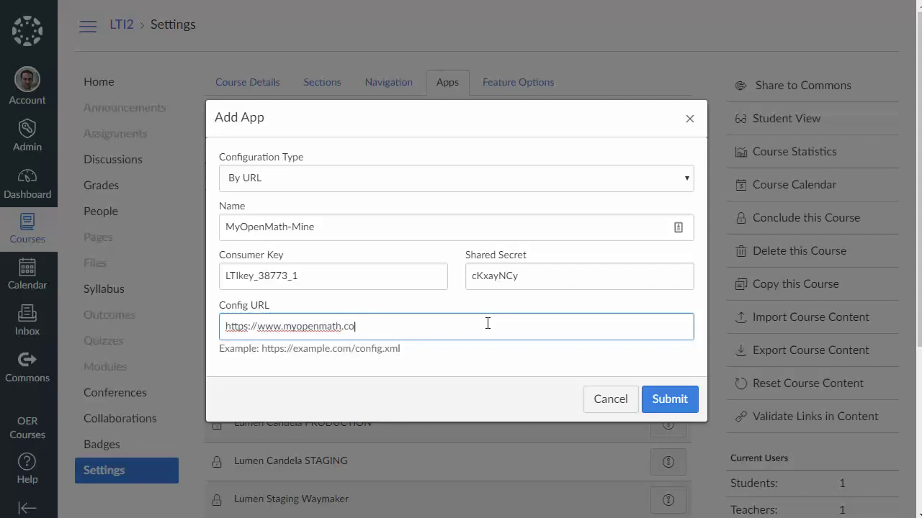
{"action": "type", "text": "m"}
{"action": "type", "text": "/canvas.php"}
Submit MyOpenMath-Mine, install it despite the duplicate warning, and confirm it in the apps list
{"action": "left_click", "coordinate": [672, 401]}
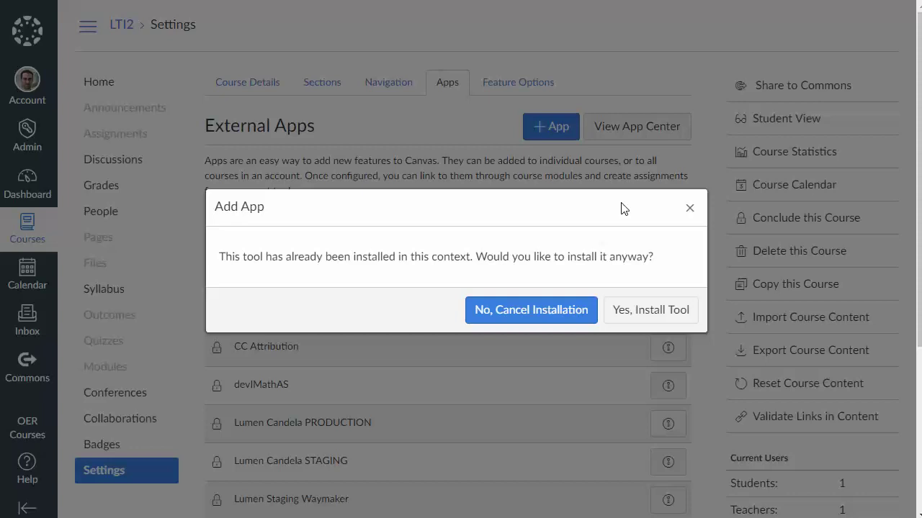
{"action": "left_click", "coordinate": [660, 315]}
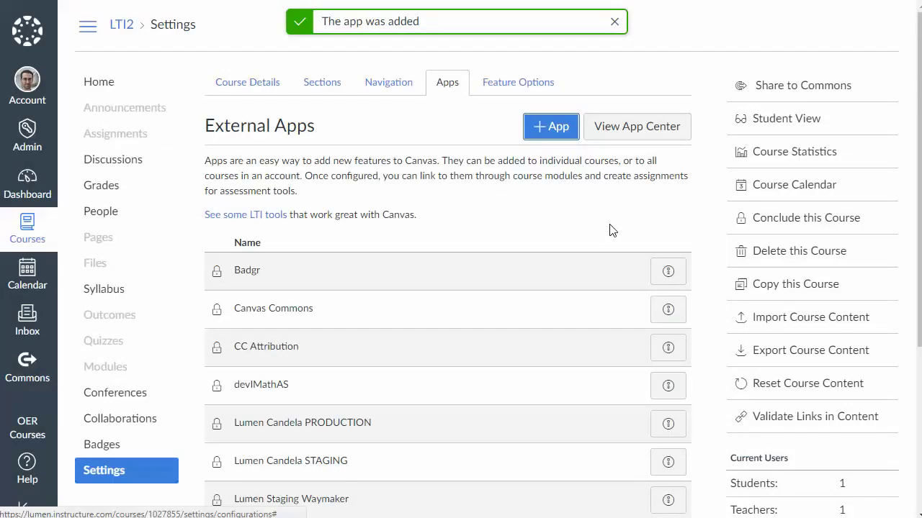
{"action": "scroll", "coordinate": [440, 222], "scroll_direction": "down", "scroll_amount": 2}
{"action": "scroll", "coordinate": [440, 222], "scroll_direction": "down", "scroll_amount": 1}
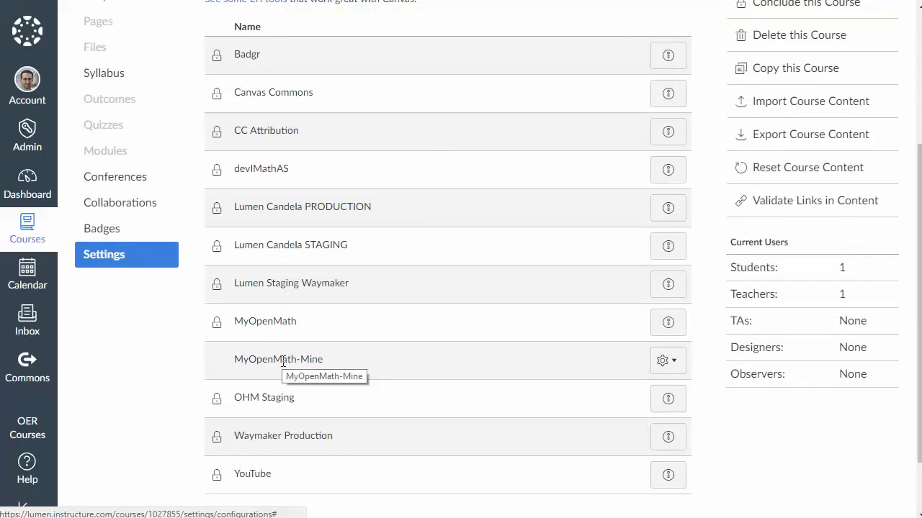
{"action": "scroll", "coordinate": [283, 362], "scroll_direction": "up", "scroll_amount": 3}
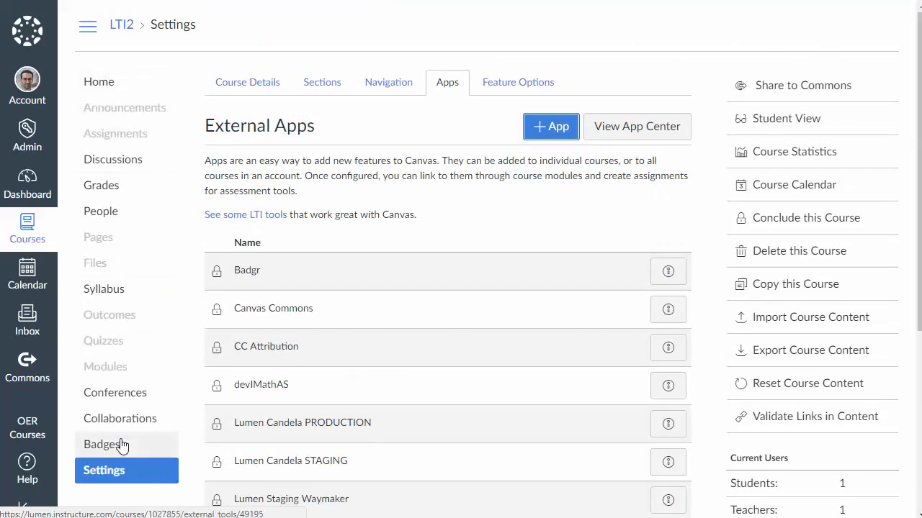
On the Modules page, add a new module named 'test'
{"action": "left_click", "coordinate": [126, 368]}
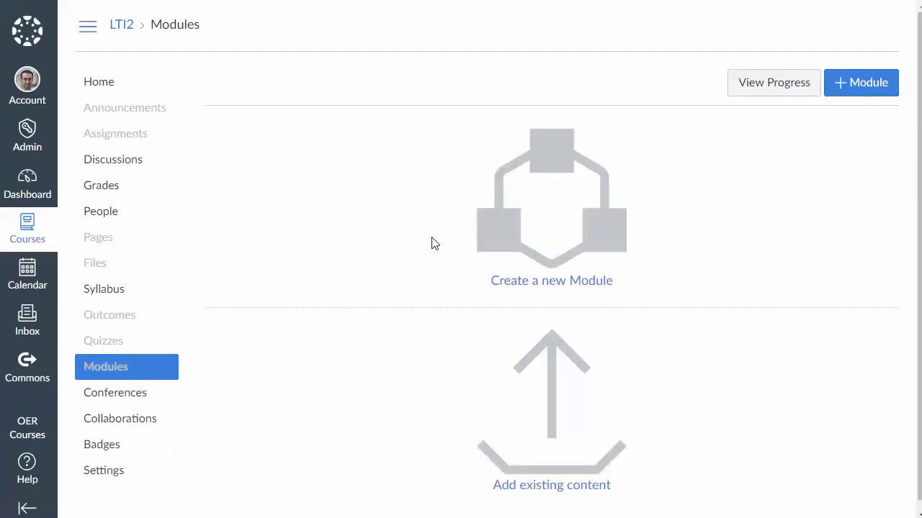
{"action": "left_click", "coordinate": [555, 181]}
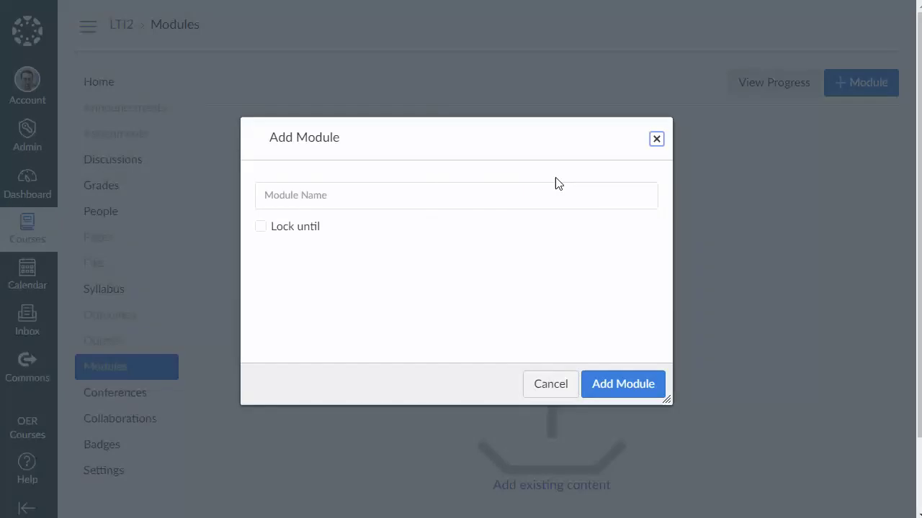
{"action": "left_click", "coordinate": [320, 201]}
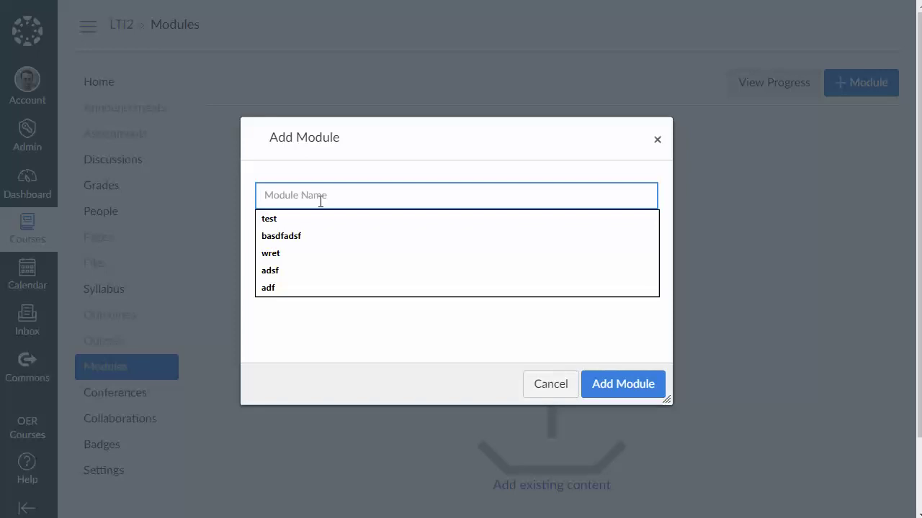
{"action": "type", "text": "test"}
{"action": "left_click", "coordinate": [657, 387]}
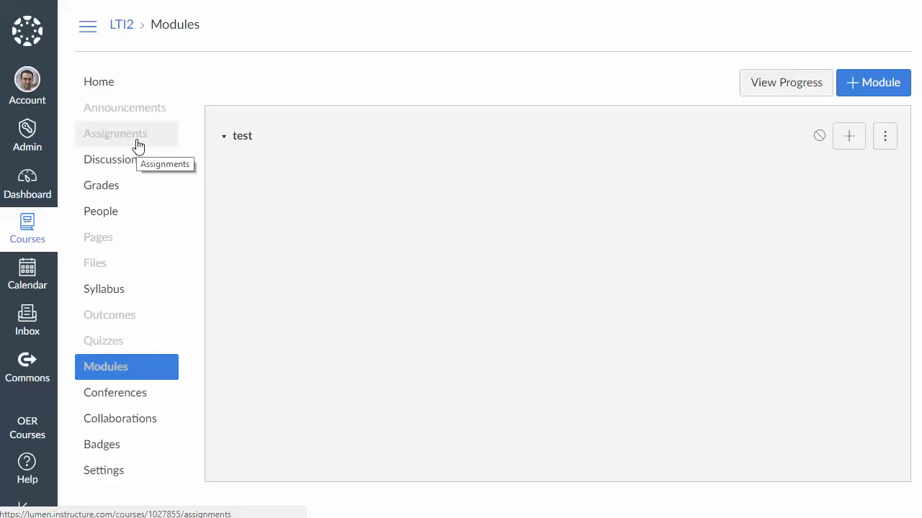
Draft a new assignment named ass1 worth 10 points, opening the submission type choices
{"action": "left_click", "coordinate": [138, 145]}
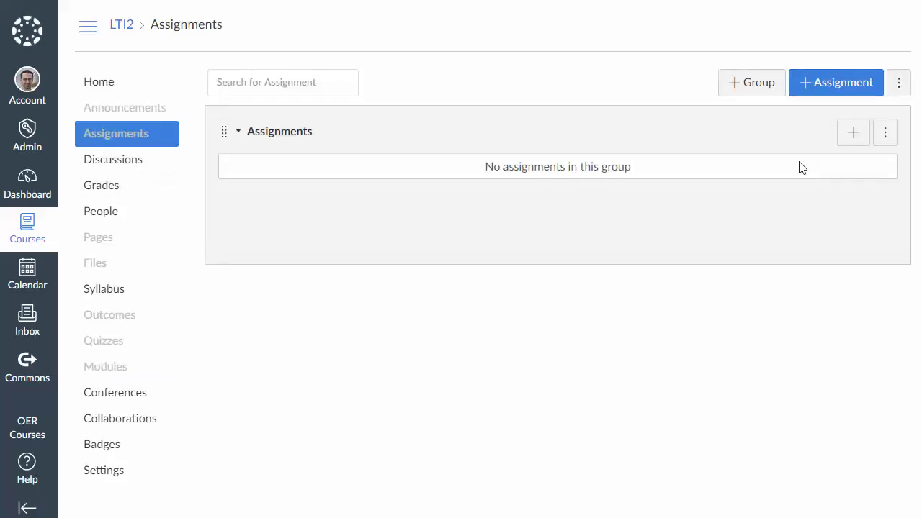
{"action": "left_click", "coordinate": [828, 91]}
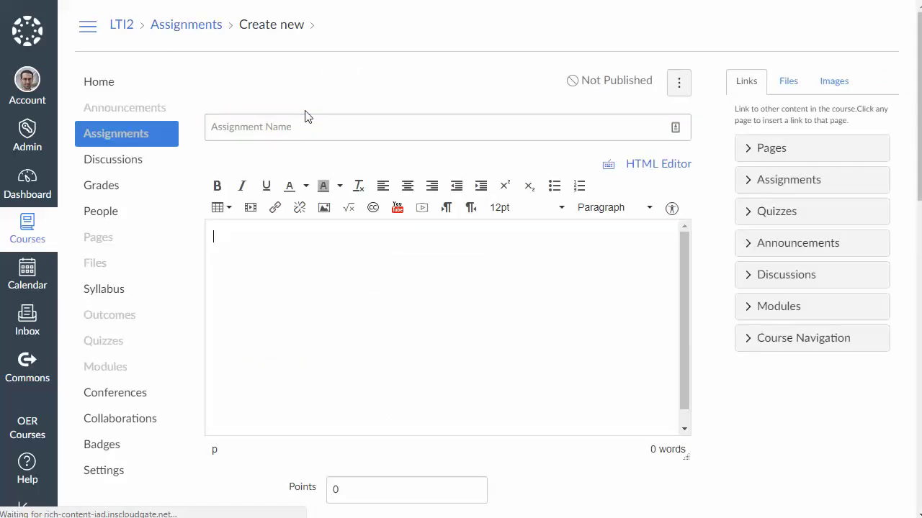
{"action": "left_click", "coordinate": [307, 127]}
{"action": "type", "text": "ass1"}
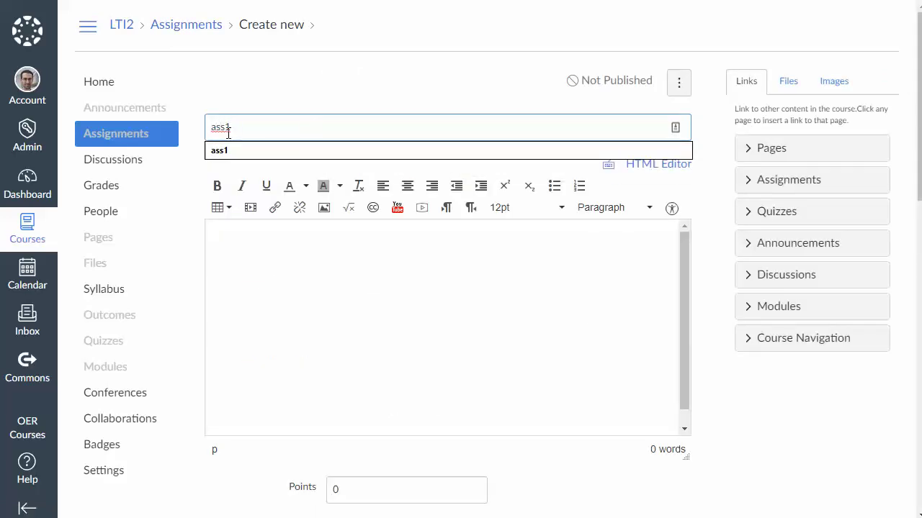
{"action": "scroll", "coordinate": [335, 117], "scroll_direction": "down", "scroll_amount": 3}
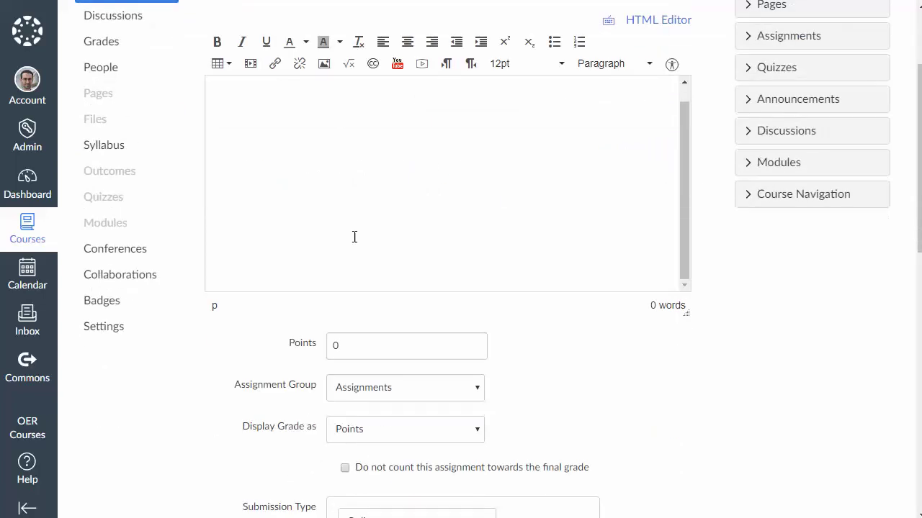
{"action": "left_click", "coordinate": [251, 346]}
{"action": "type", "text": "10"}
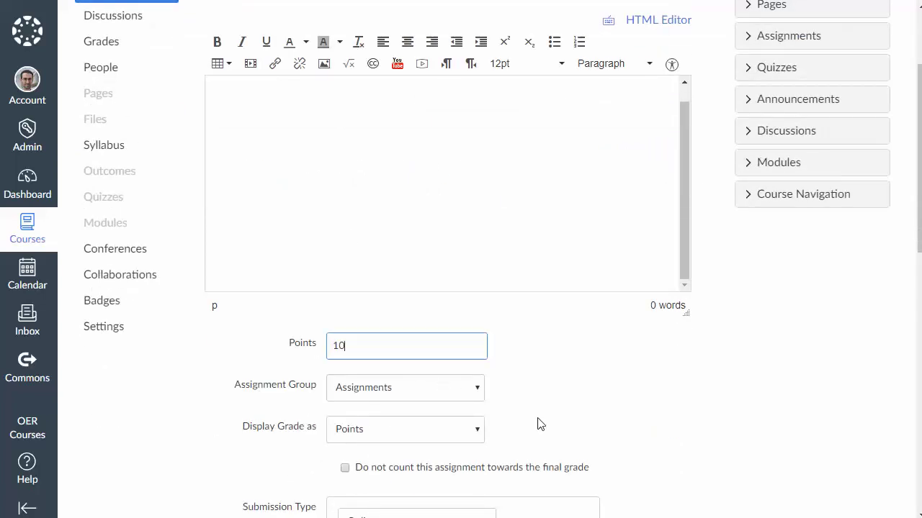
{"action": "left_click", "coordinate": [636, 430]}
{"action": "scroll", "coordinate": [576, 403], "scroll_direction": "down", "scroll_amount": 5}
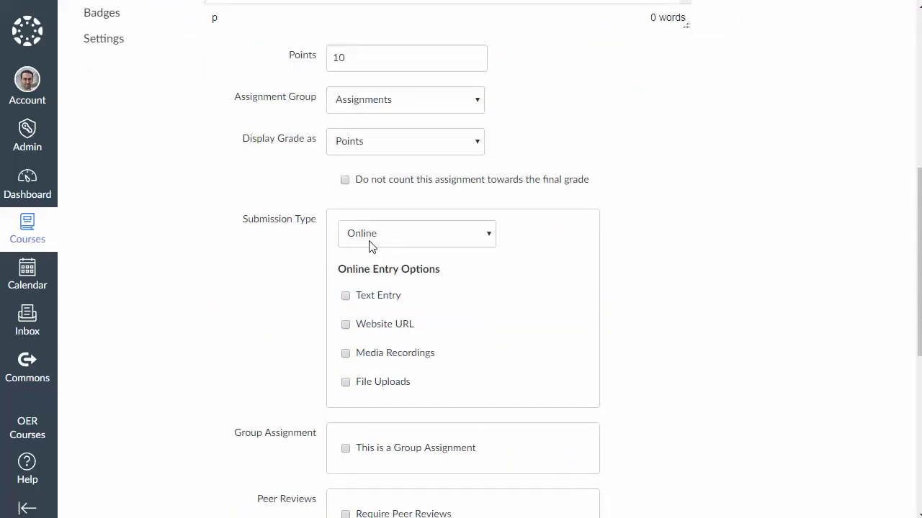
{"action": "left_click", "coordinate": [371, 239]}
Set the submission type to External Tool and pick the MyOpenMath-Mine tool
{"action": "left_click", "coordinate": [376, 301]}
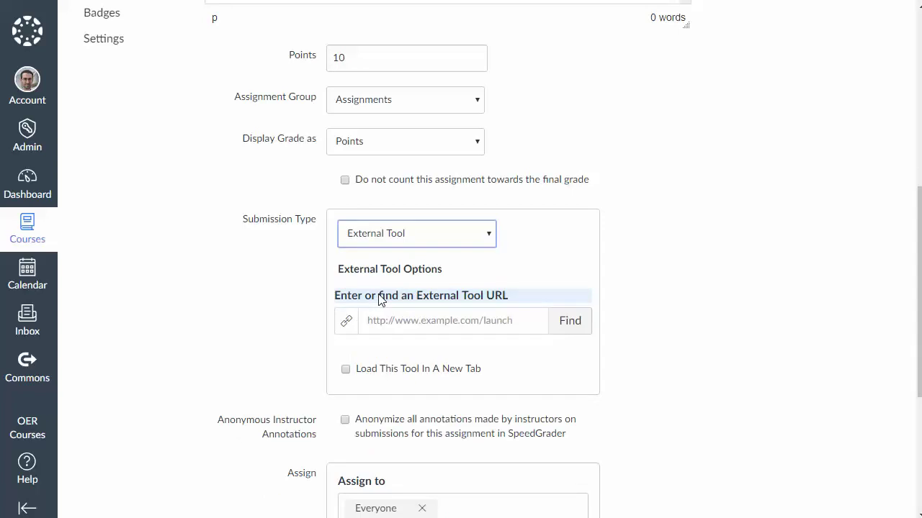
{"action": "left_click", "coordinate": [566, 329]}
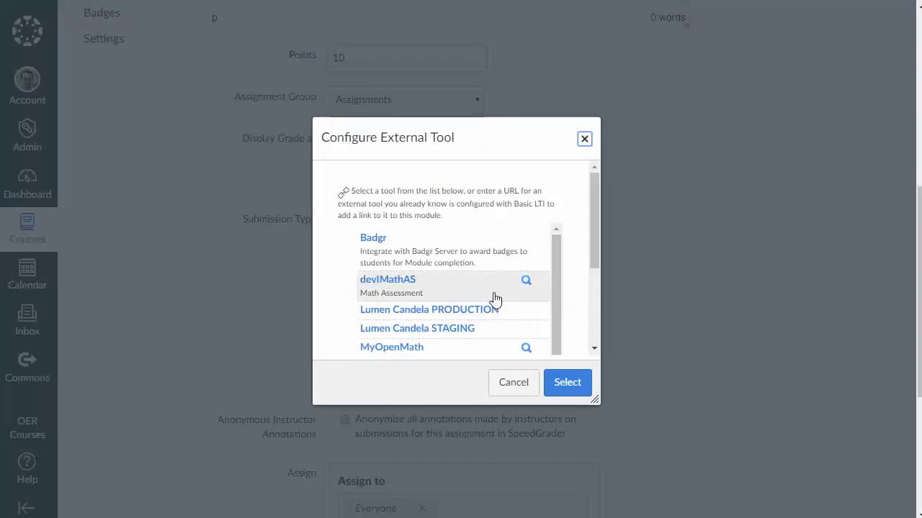
{"action": "left_click_drag", "start_coordinate": [555, 261], "coordinate": [558, 307]}
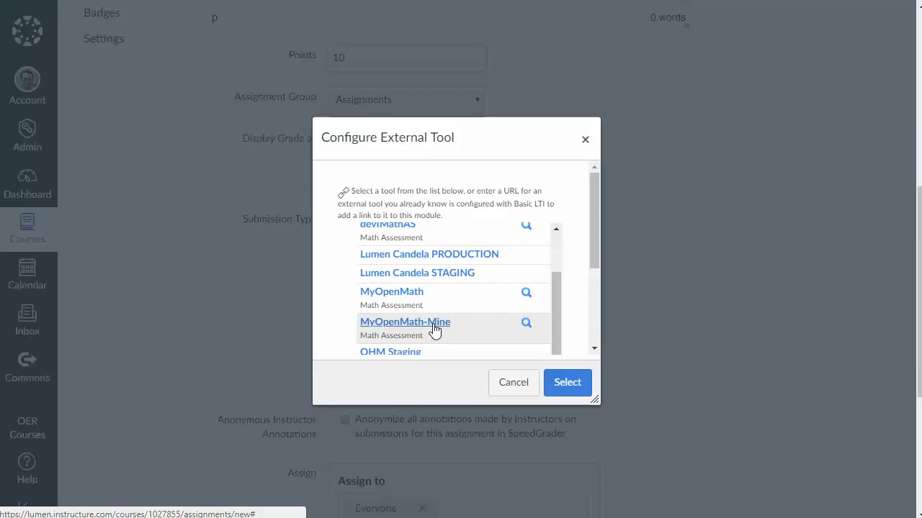
{"action": "left_click", "coordinate": [404, 323]}
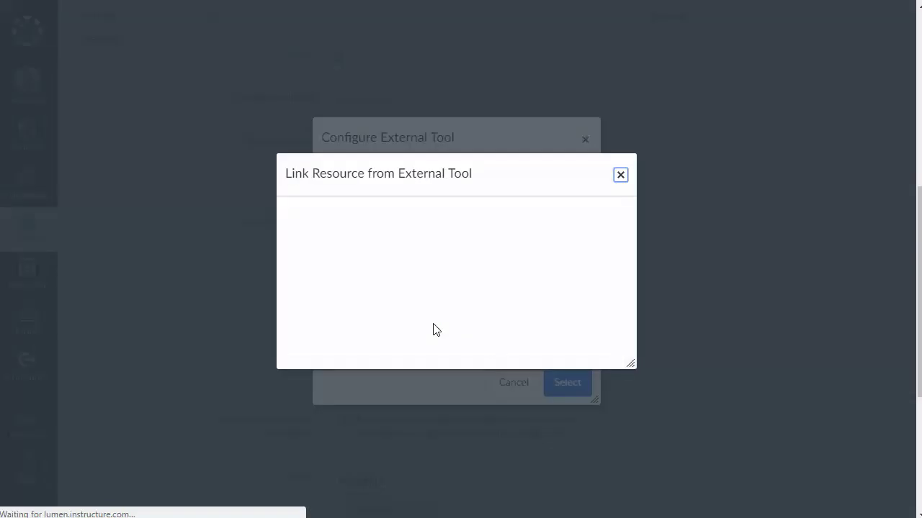
Make a Section 1.1 placement and accept the generated MyOpenMath launch URL
{"action": "scroll", "coordinate": [363, 303], "scroll_direction": "down", "scroll_amount": 1}
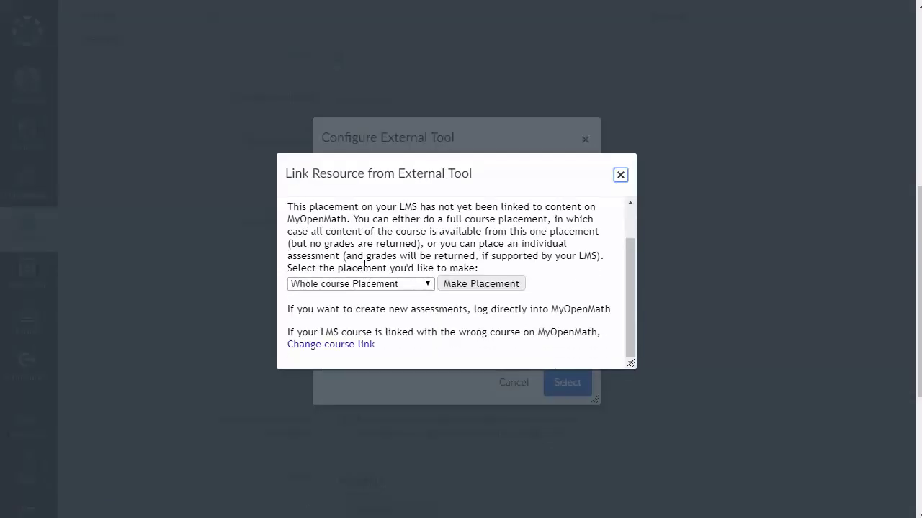
{"action": "left_click", "coordinate": [355, 283]}
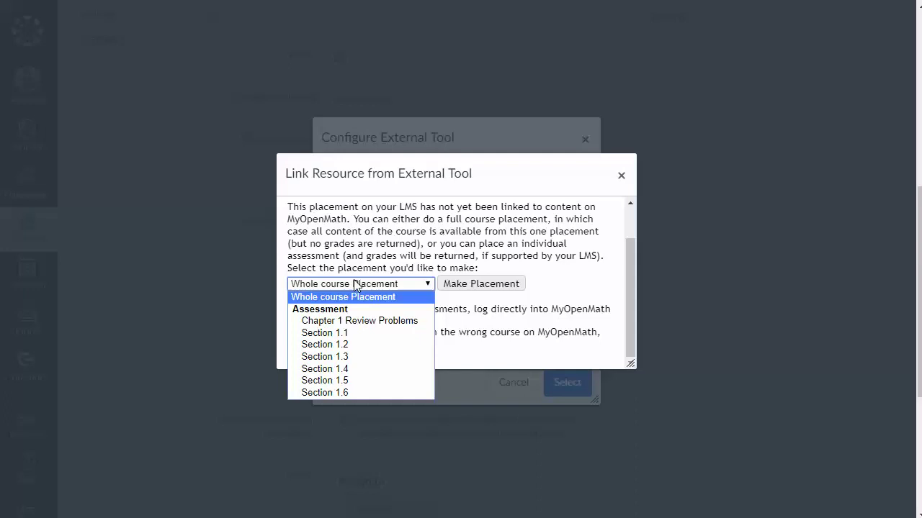
{"action": "left_click", "coordinate": [351, 331]}
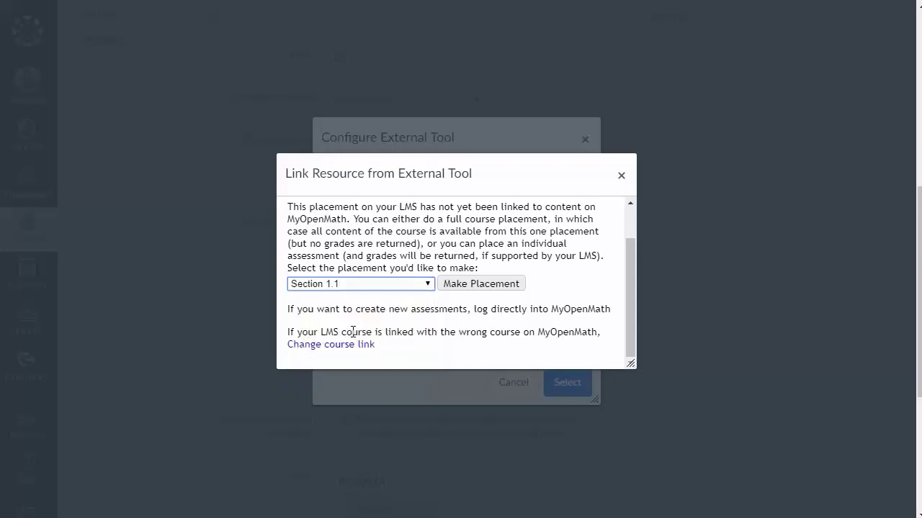
{"action": "left_click", "coordinate": [457, 288]}
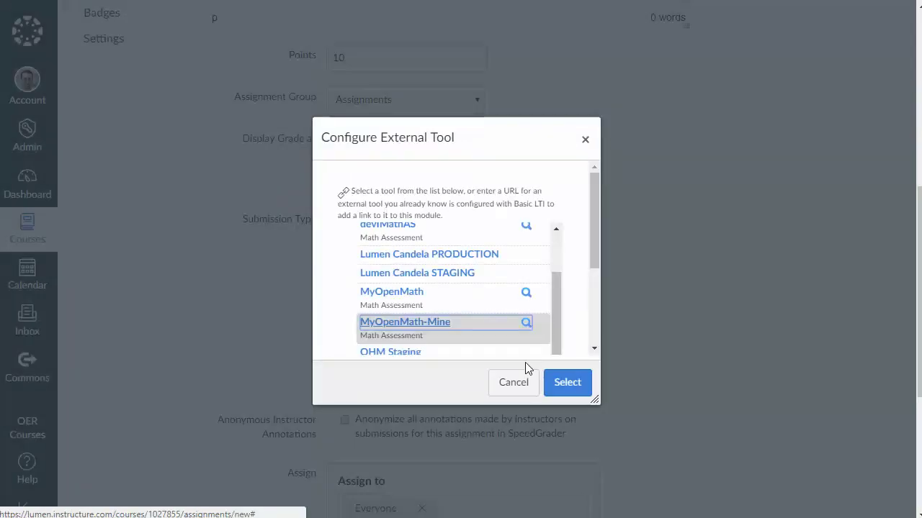
{"action": "scroll", "coordinate": [574, 286], "scroll_direction": "down", "scroll_amount": 2}
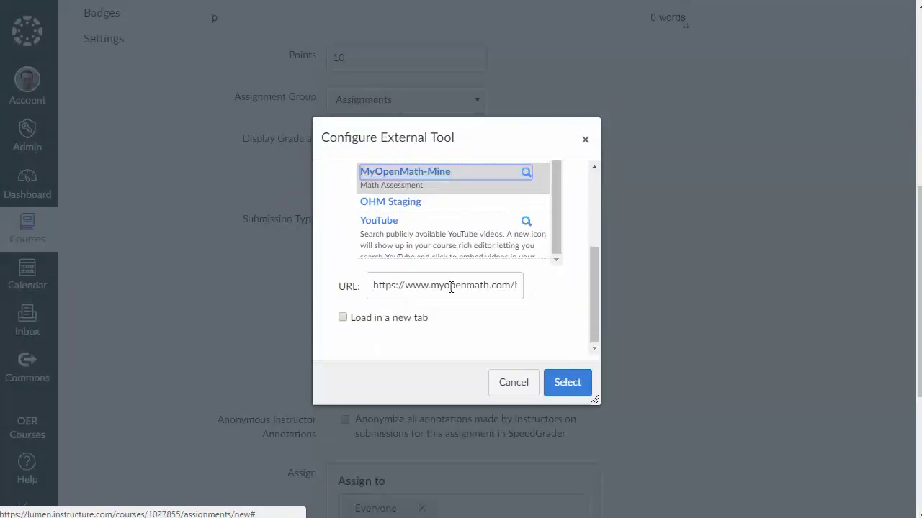
{"action": "left_click_drag", "start_coordinate": [518, 284], "coordinate": [559, 291]}
{"action": "left_click", "coordinate": [507, 288]}
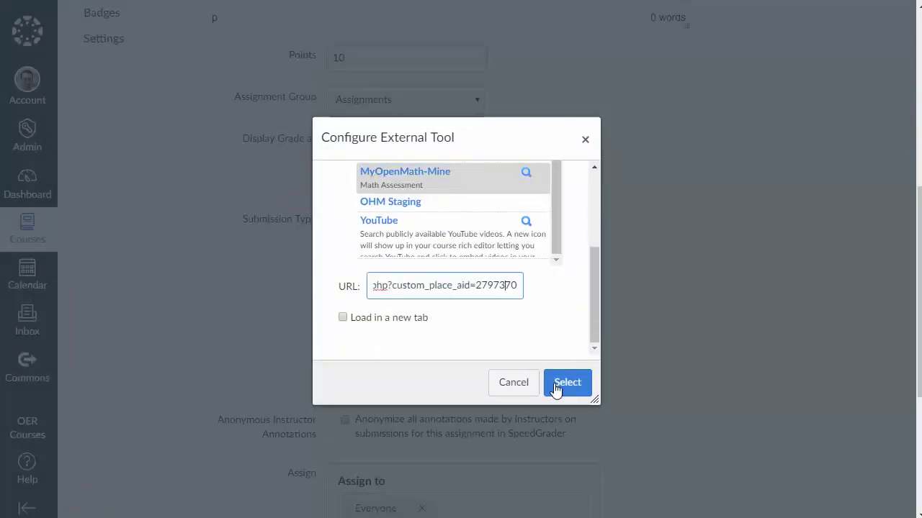
{"action": "left_click", "coordinate": [567, 383]}
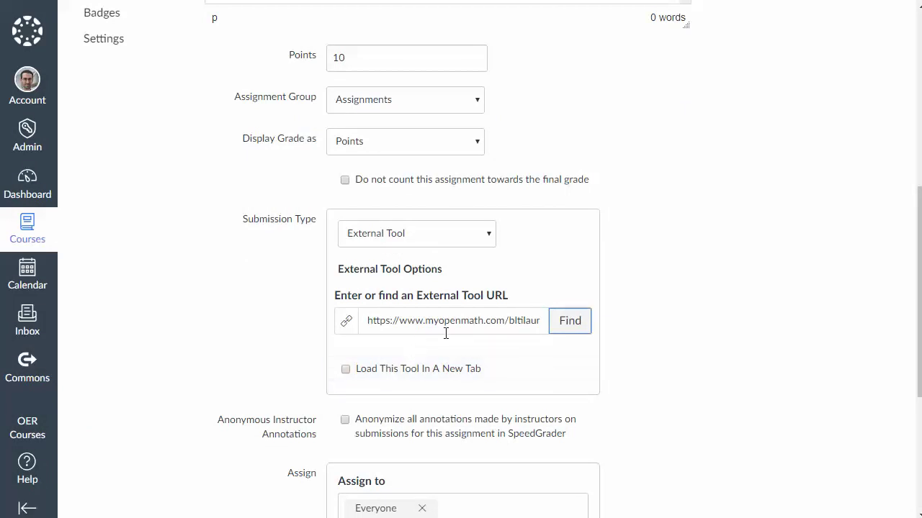
Save the assignment so it shows the 15-question Section 1.1 assessment
{"action": "scroll", "coordinate": [446, 333], "scroll_direction": "down", "scroll_amount": 4}
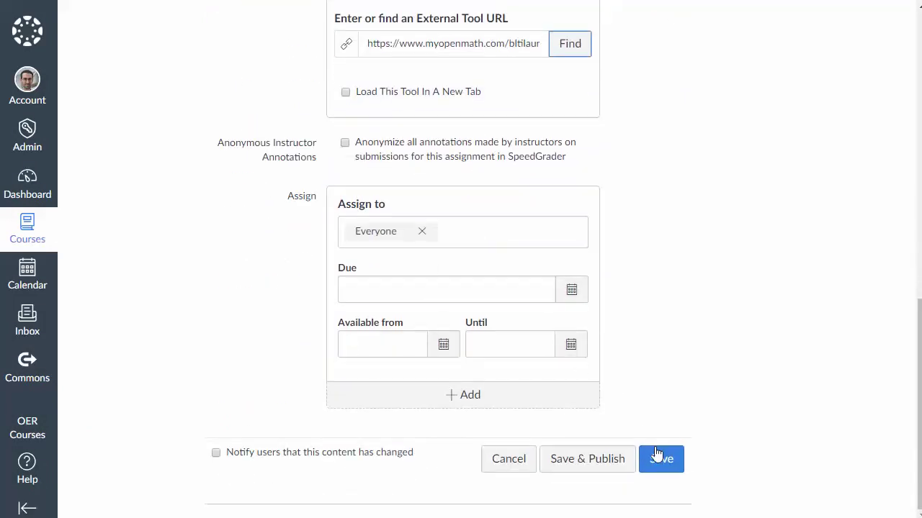
{"action": "left_click", "coordinate": [658, 461]}
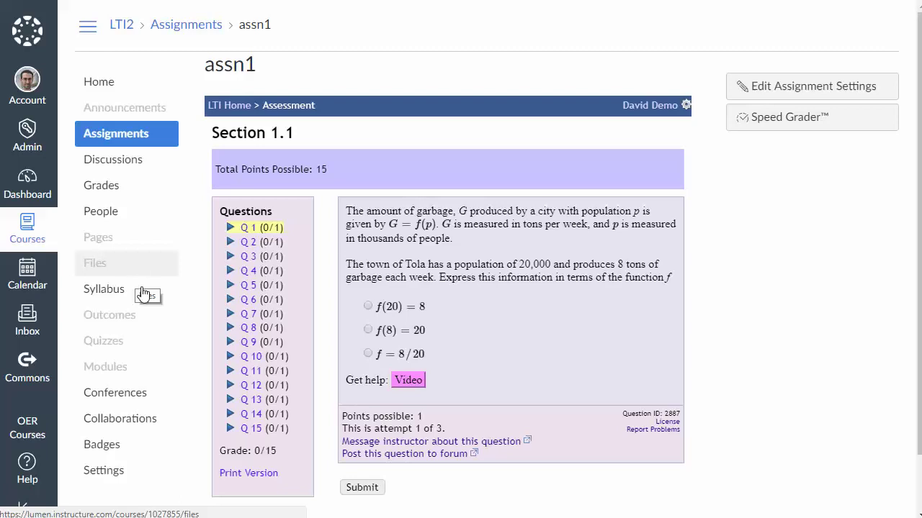
Return to the course Modules page with the empty test module
{"action": "left_click", "coordinate": [123, 373]}
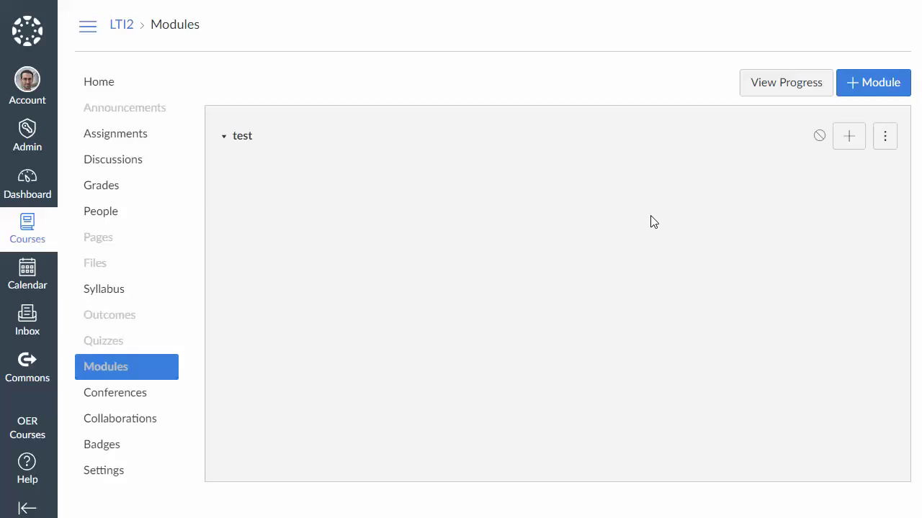
Add a MyOpenMath-Mine external tool item with a Whole course placement to the test module
{"action": "left_click", "coordinate": [850, 138]}
{"action": "left_click", "coordinate": [288, 144]}
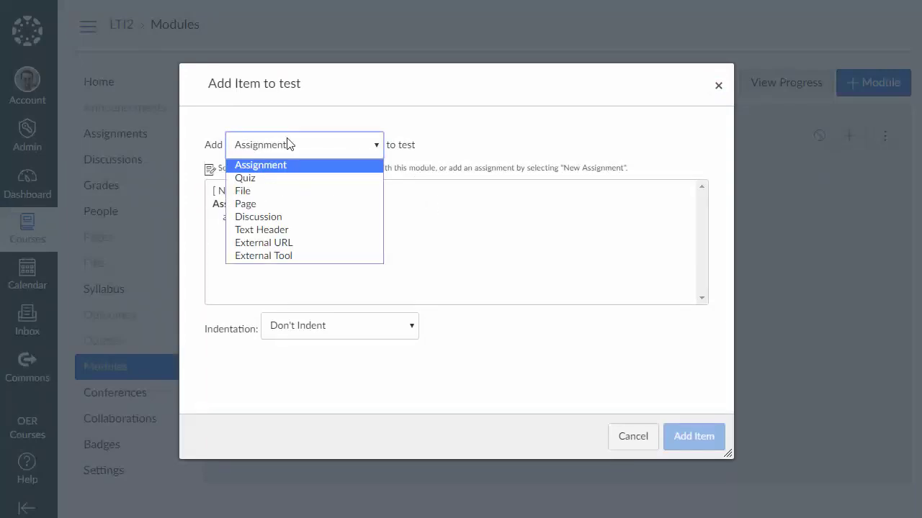
{"action": "left_click", "coordinate": [299, 257]}
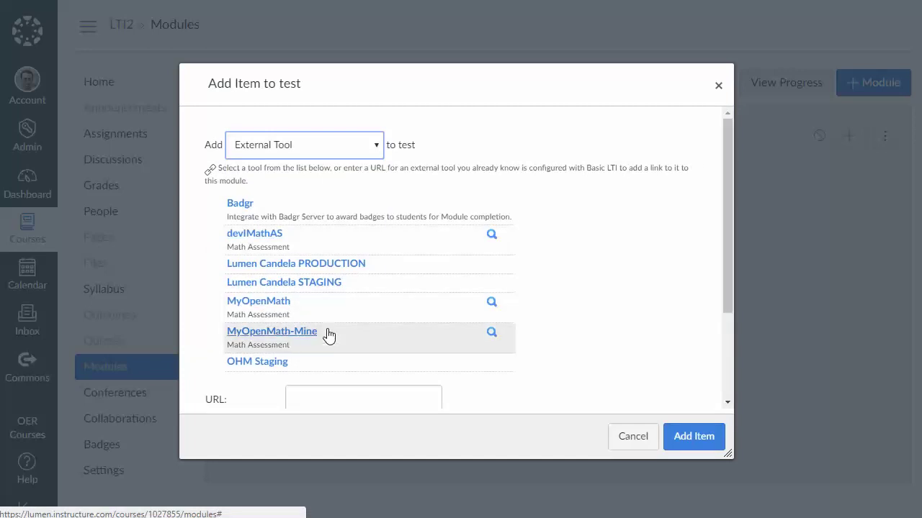
{"action": "left_click", "coordinate": [271, 333]}
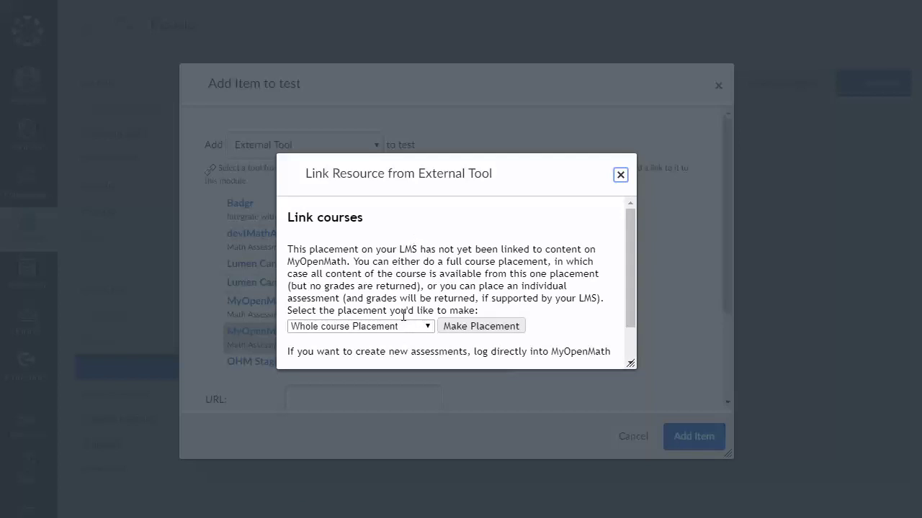
{"action": "left_click", "coordinate": [401, 326]}
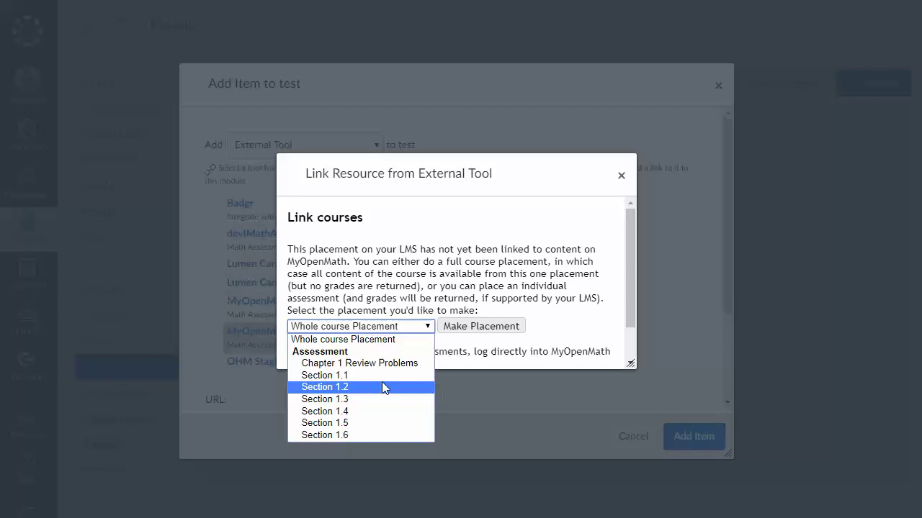
{"action": "left_click", "coordinate": [352, 340]}
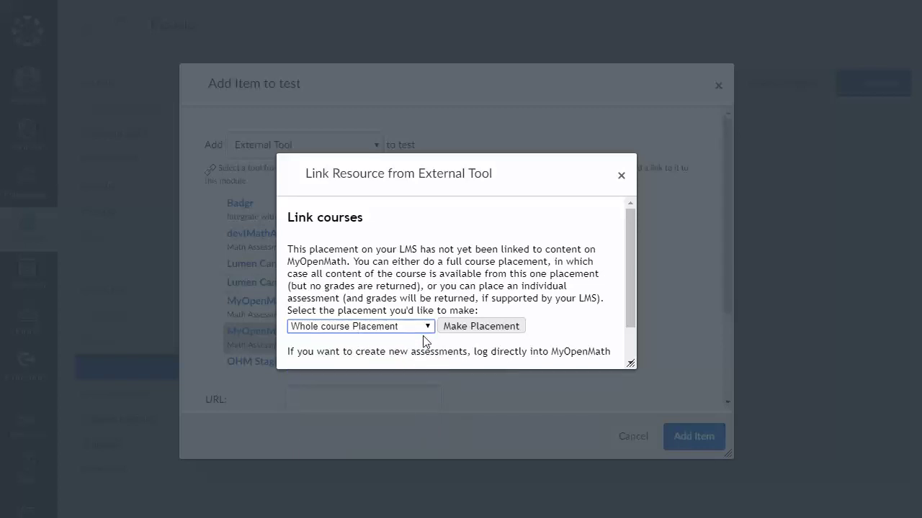
{"action": "left_click", "coordinate": [475, 326]}
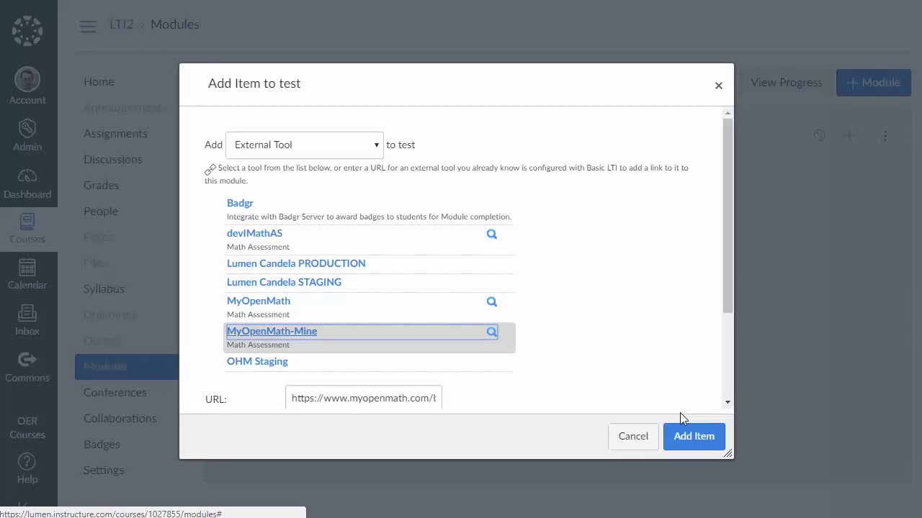
{"action": "left_click", "coordinate": [691, 434]}
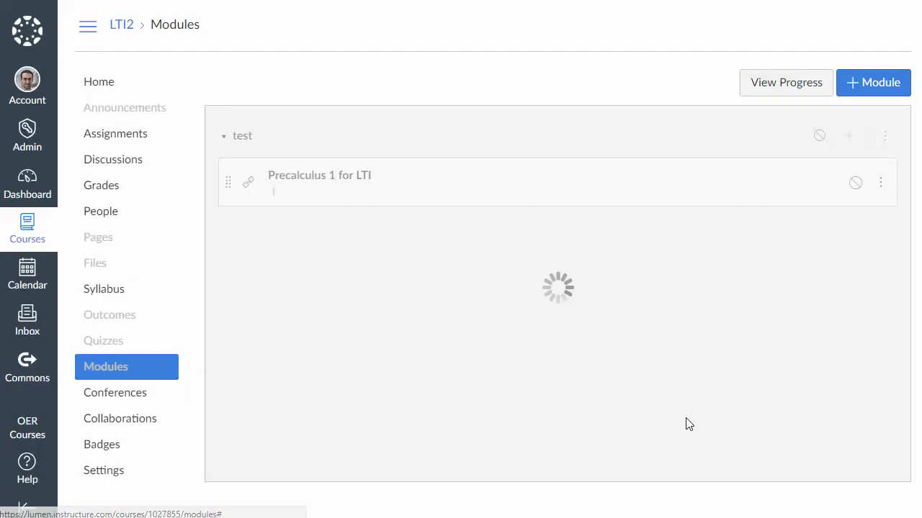
Open the Precalculus 1 for LTI item in the test module
{"action": "left_click", "coordinate": [359, 180]}
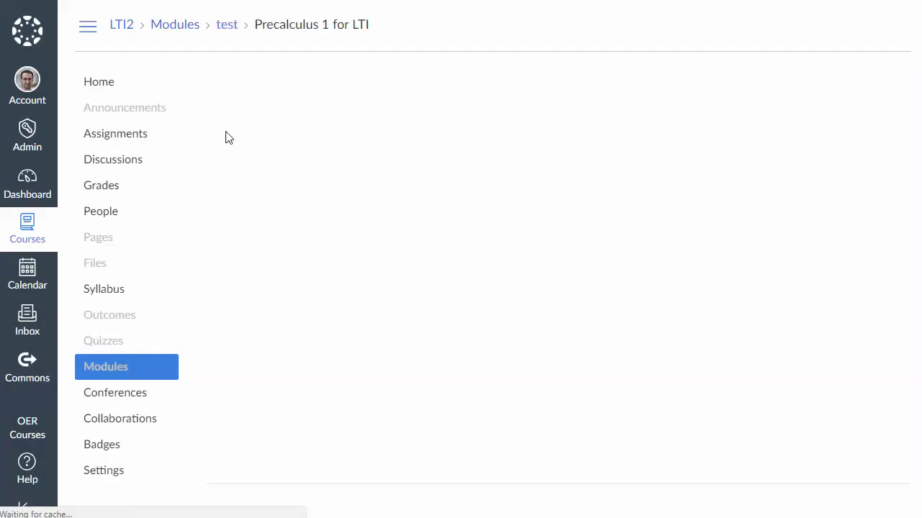